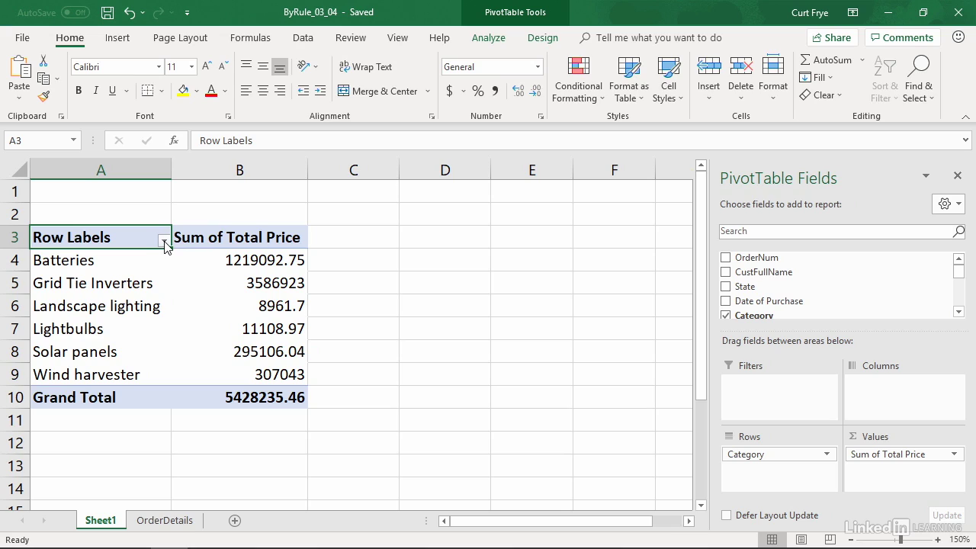
Try a label filter on the Category row labels that shows items beginning with L, and undo it
left_click(163, 240)
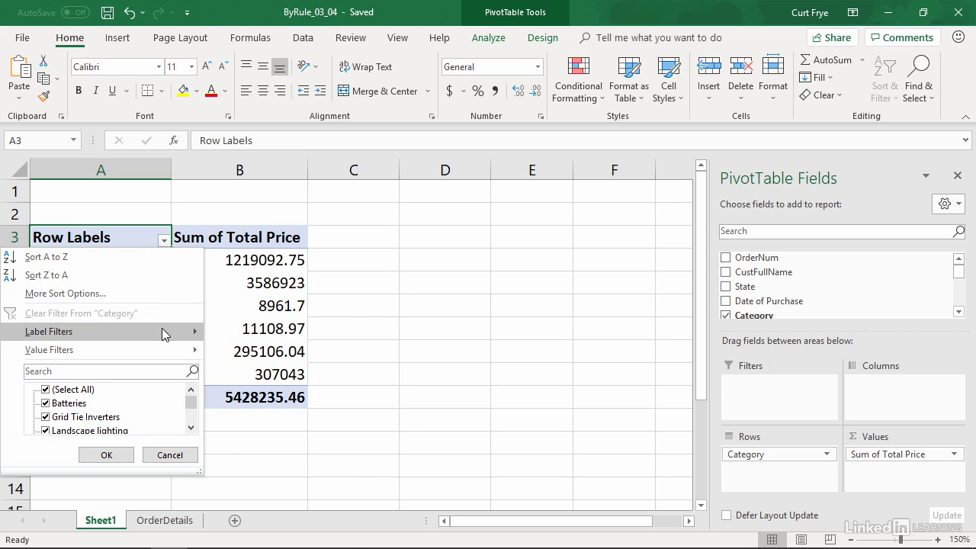
mouse_move(162, 333)
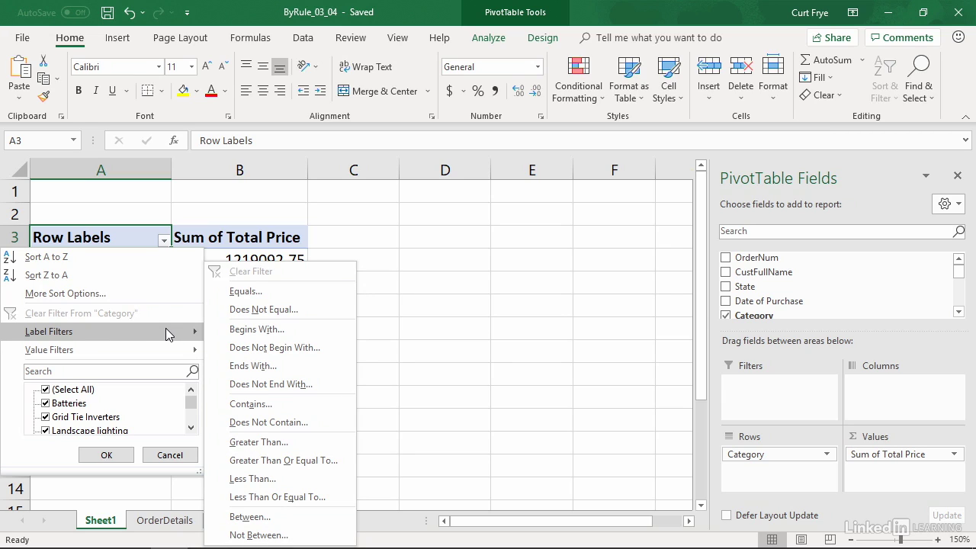
left_click(307, 330)
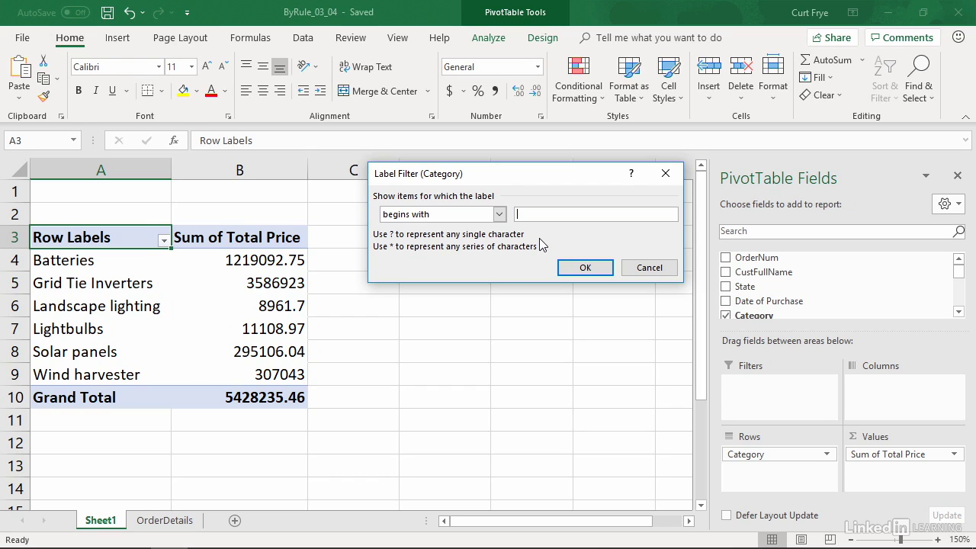
type("L")
left_click(584, 268)
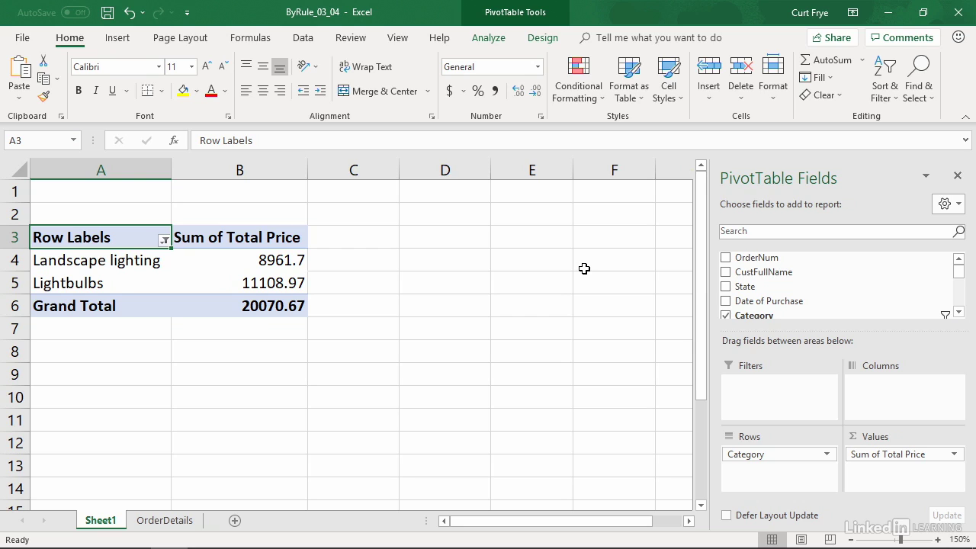
key("ctrl+z")
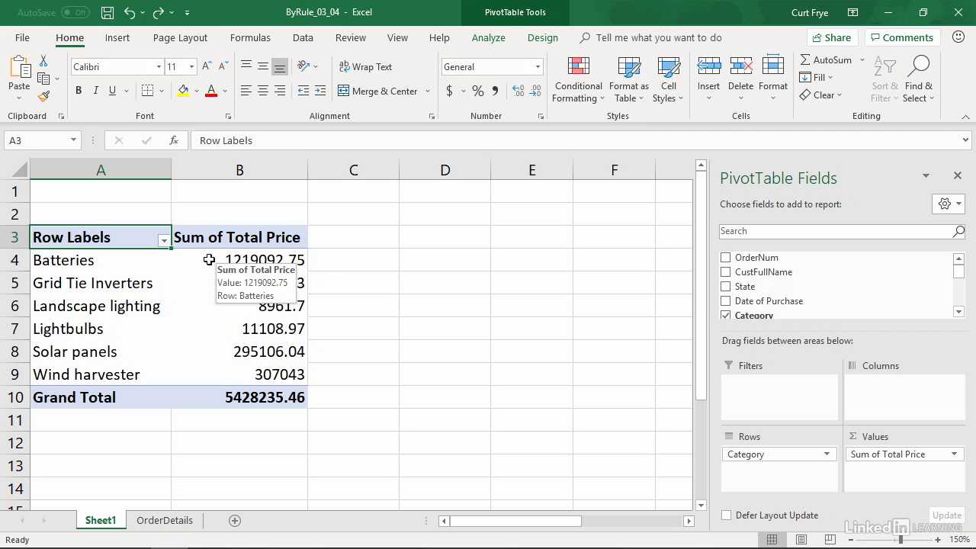
Try a value filter showing categories whose Sum of Total Price is greater than 1000000, and undo it
left_click(164, 241)
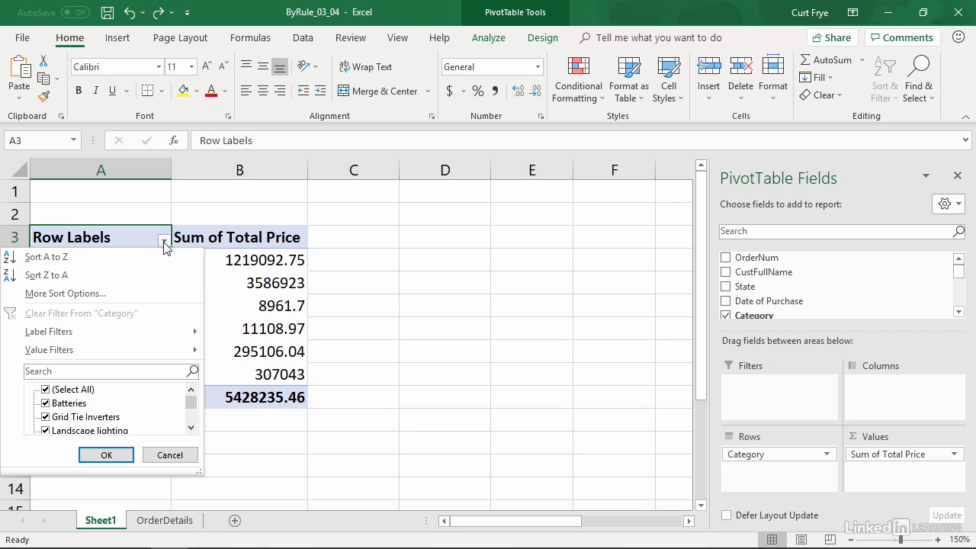
mouse_move(133, 350)
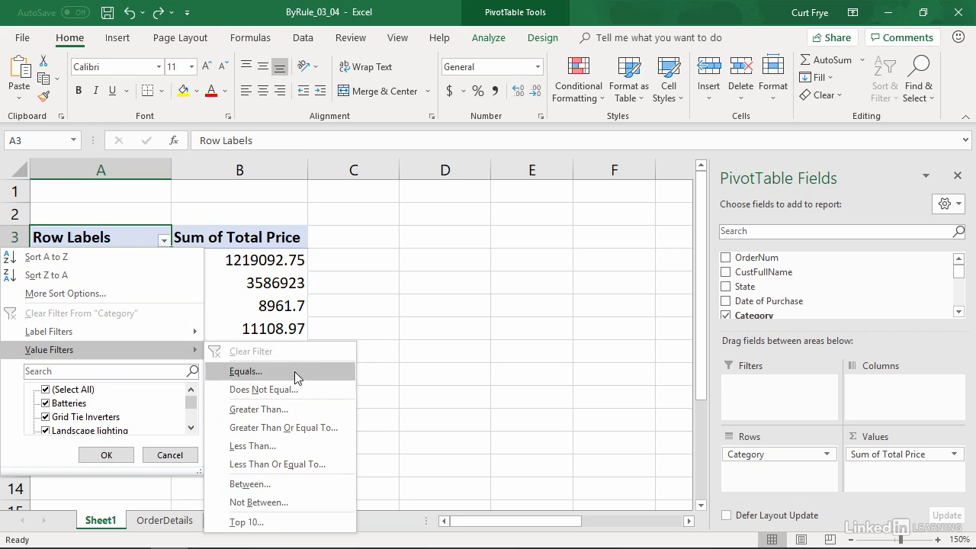
left_click(299, 409)
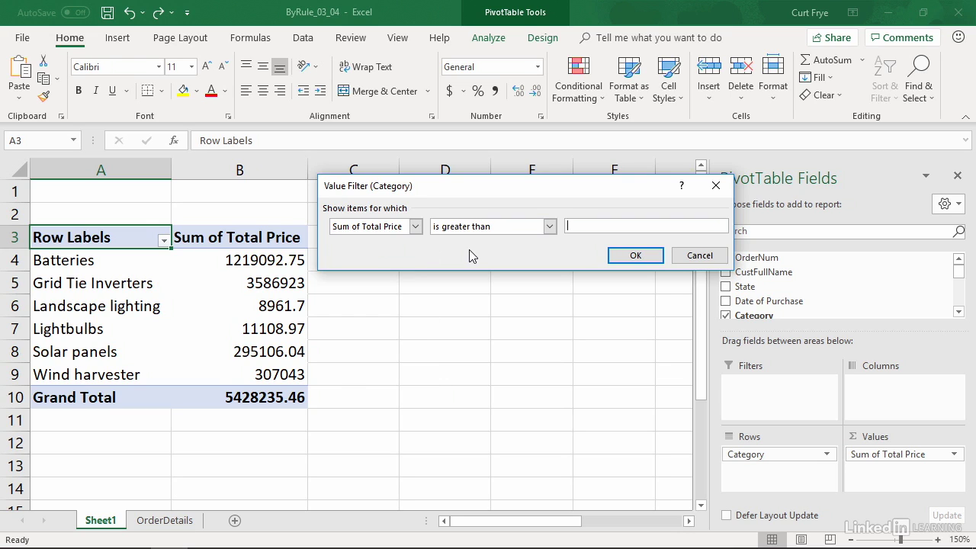
type("1000000")
left_click(634, 256)
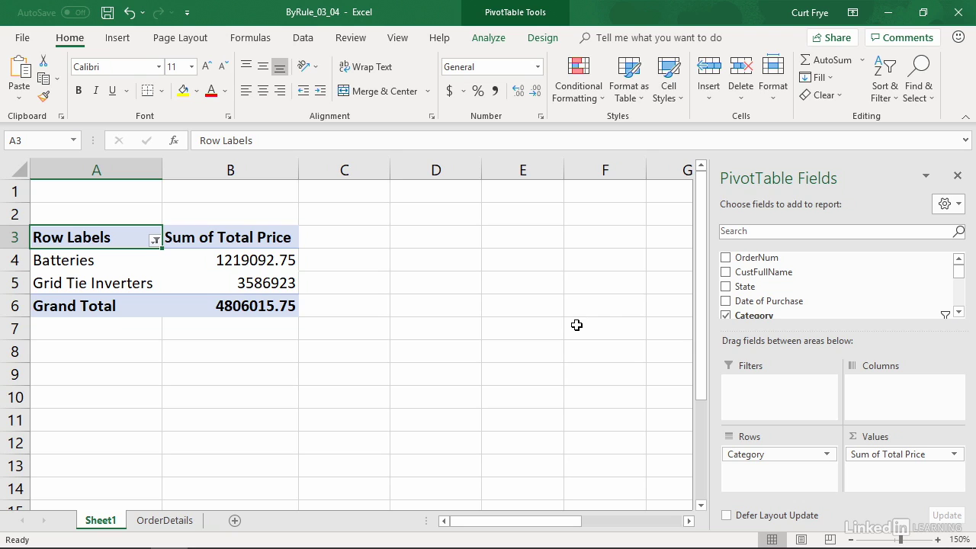
key("ctrl+z")
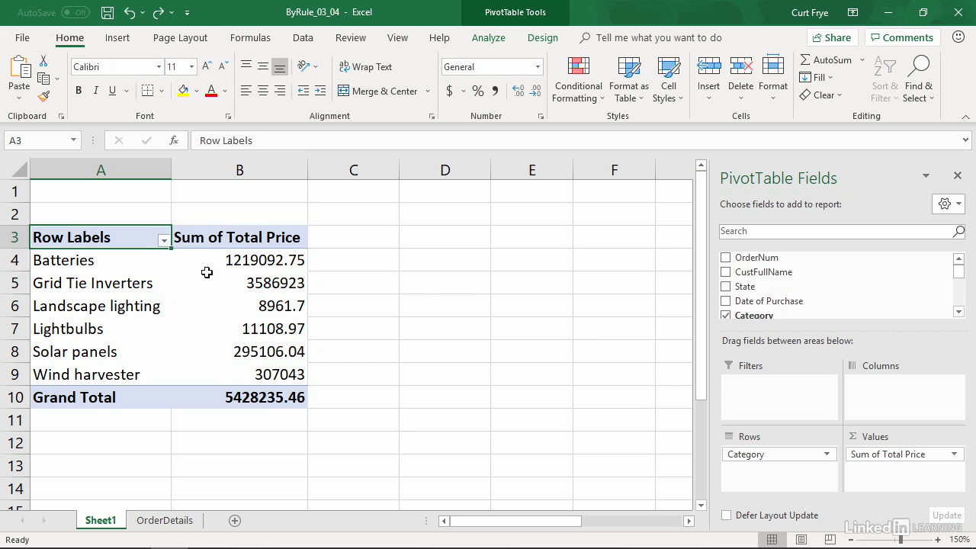
Start a Top 10 value filter on the Category row labels and set it to show the top 3
left_click(164, 241)
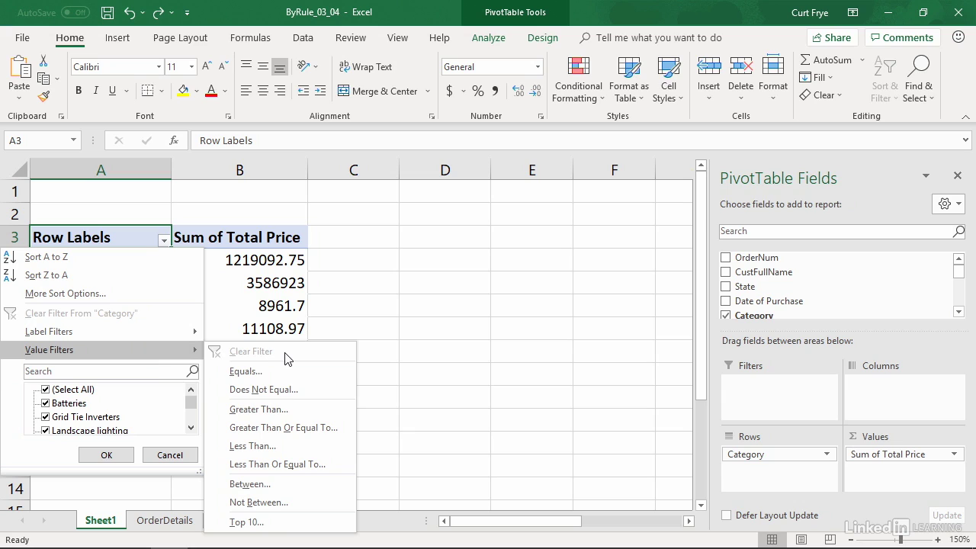
left_click(292, 522)
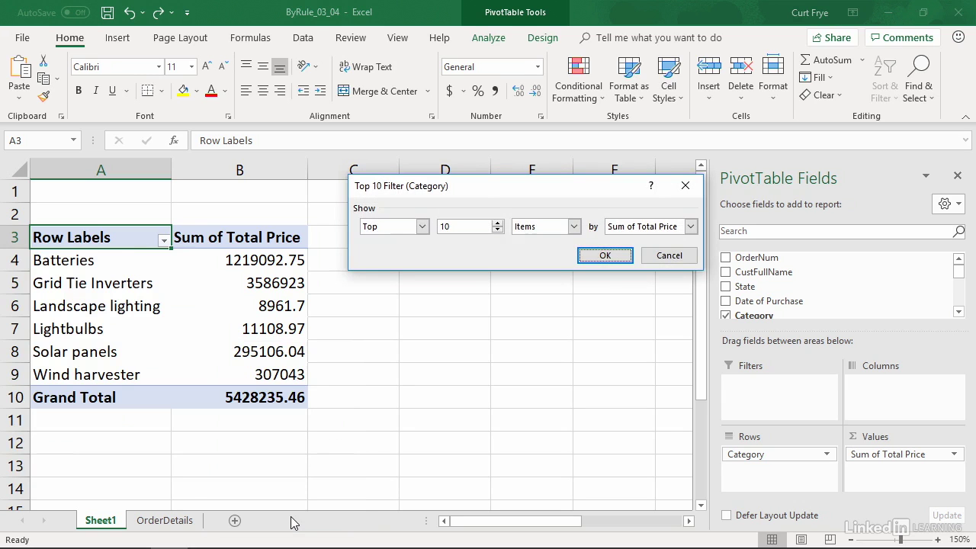
left_click(423, 226)
left_click(409, 241)
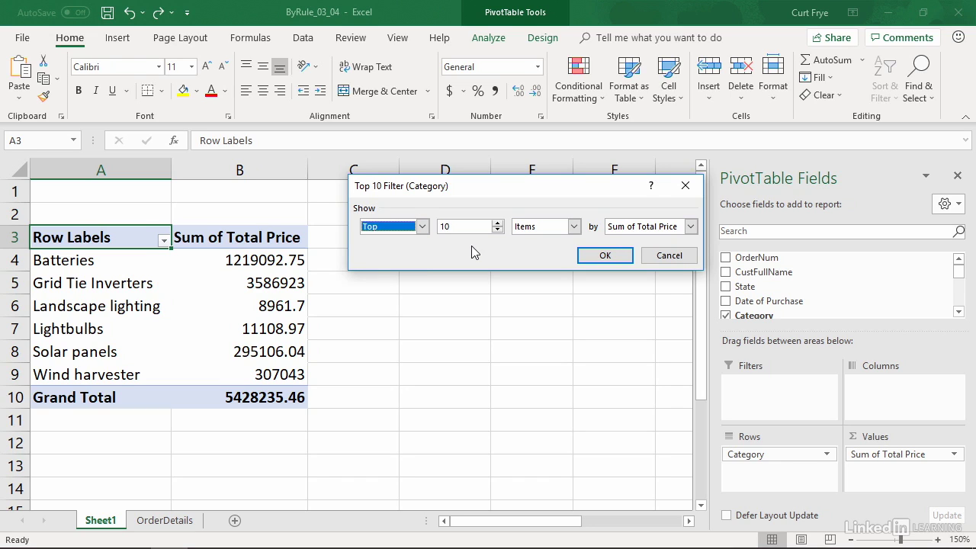
left_click(467, 228)
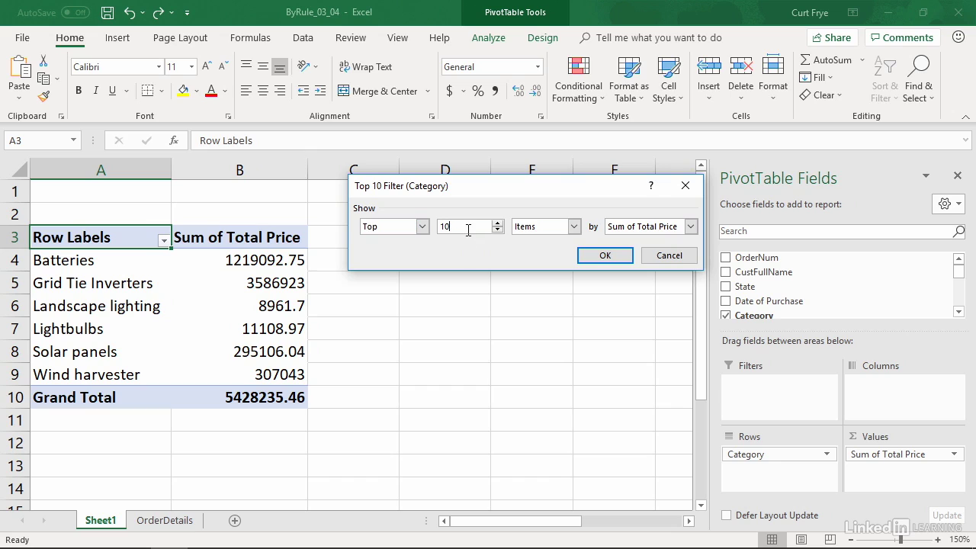
key("BackSpace")
key("BackSpace")
type("3")
left_click(499, 223)
left_click(499, 229)
Keep Items as the filter's unit and Sum of Total Price as its ranking field, and apply the filter
left_click(573, 226)
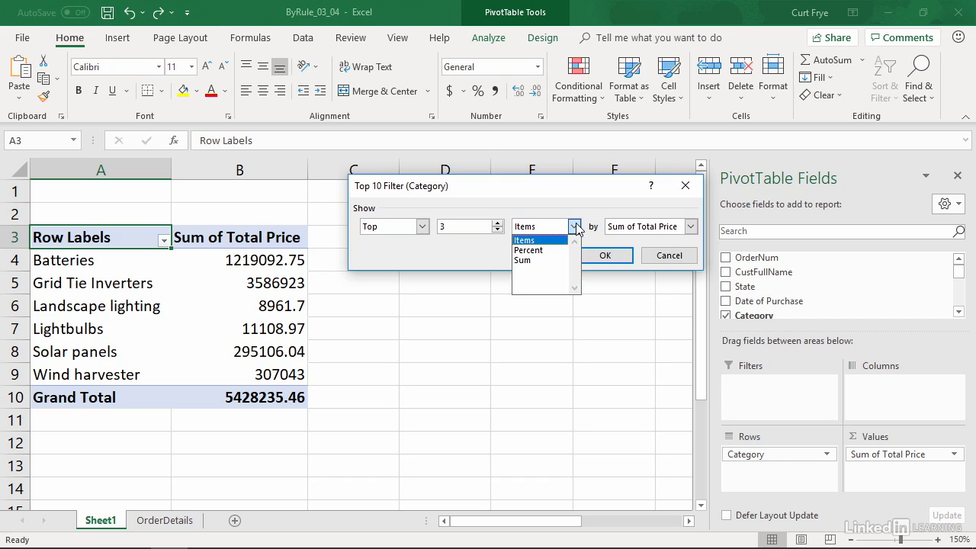
left_click(554, 194)
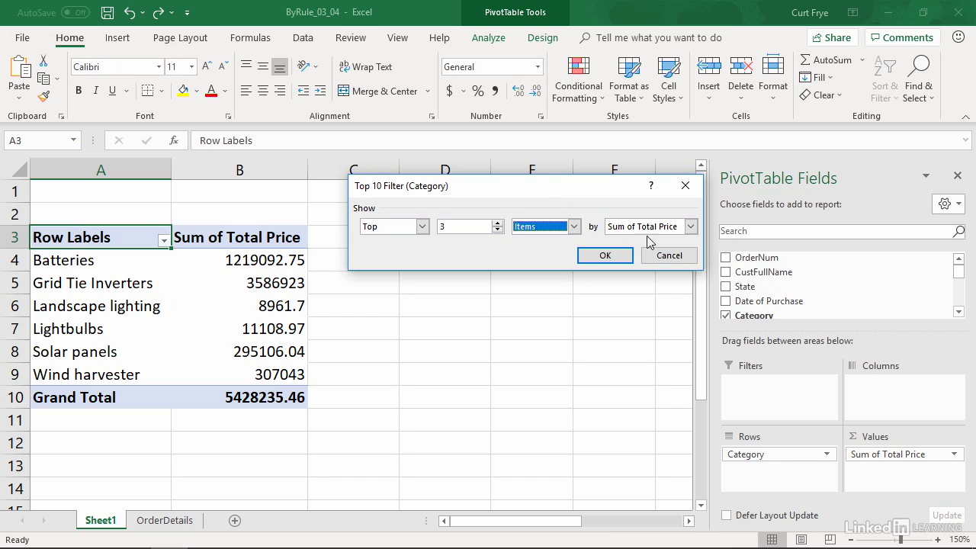
left_click(691, 226)
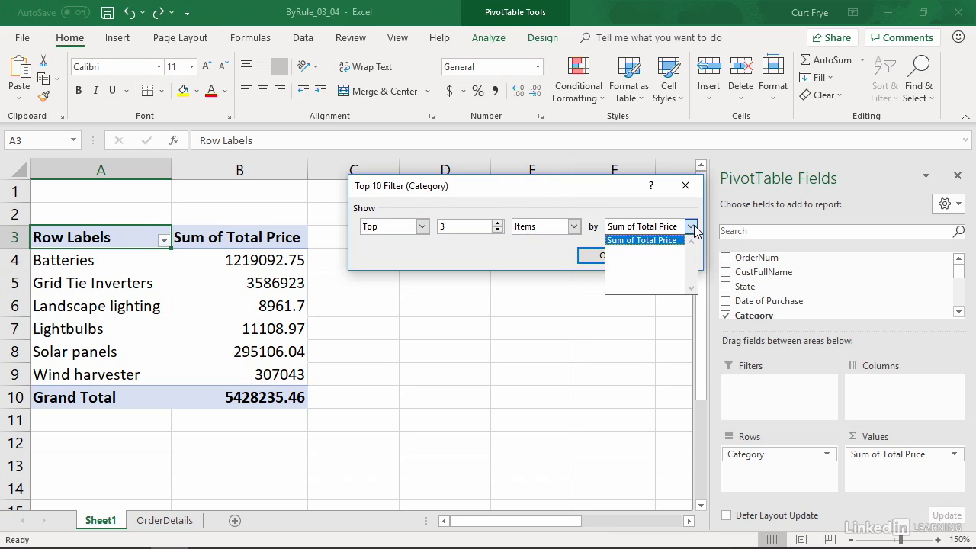
left_click(620, 205)
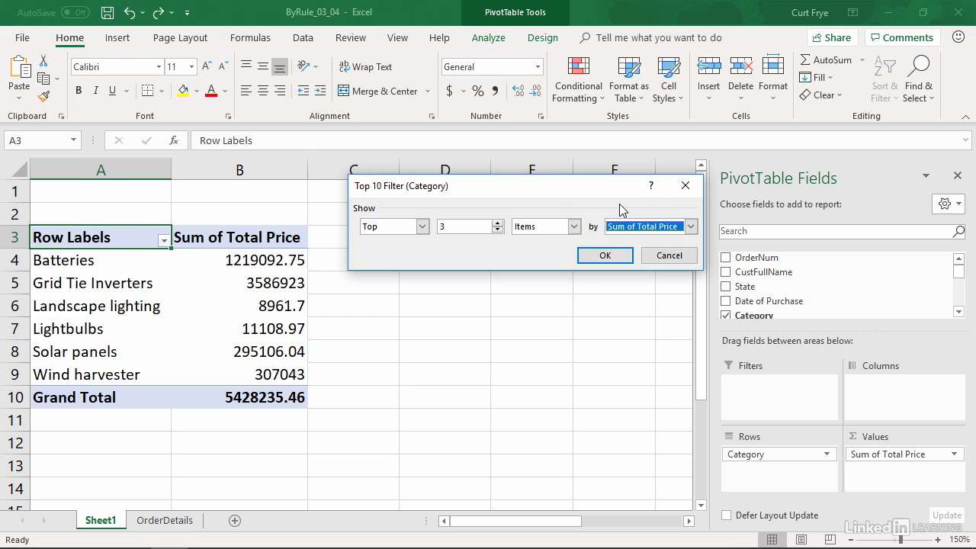
left_click(611, 255)
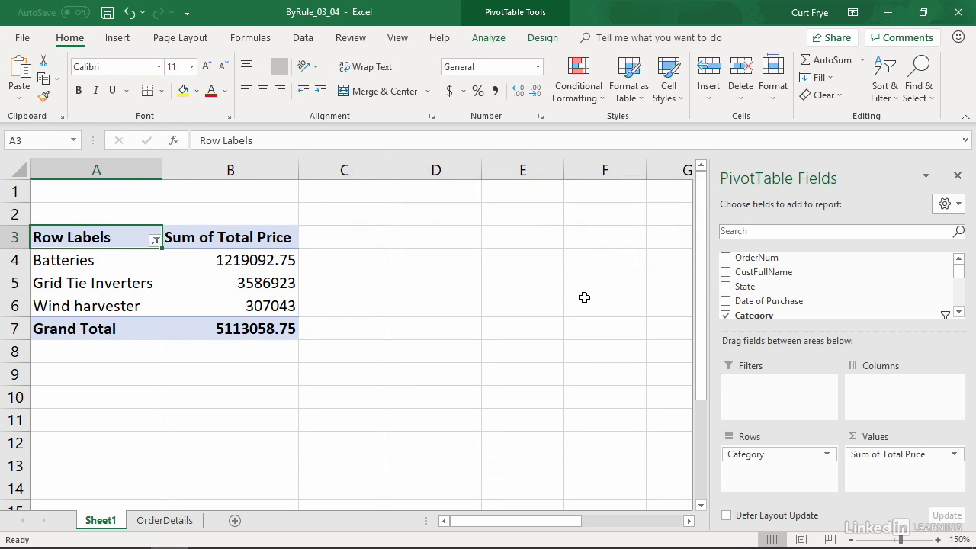
Change the Category row labels' Top 10 filter from Top to Bottom and apply it
left_click(155, 240)
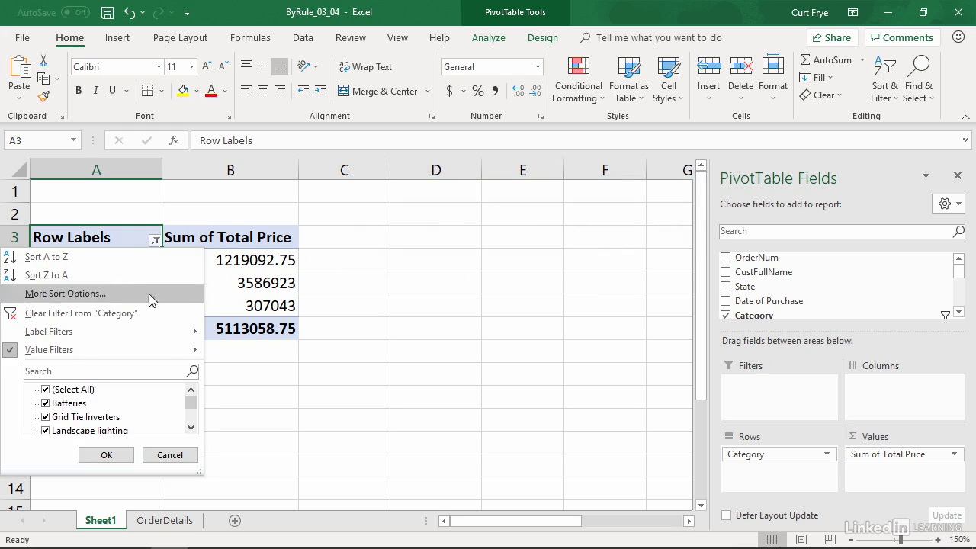
mouse_move(135, 352)
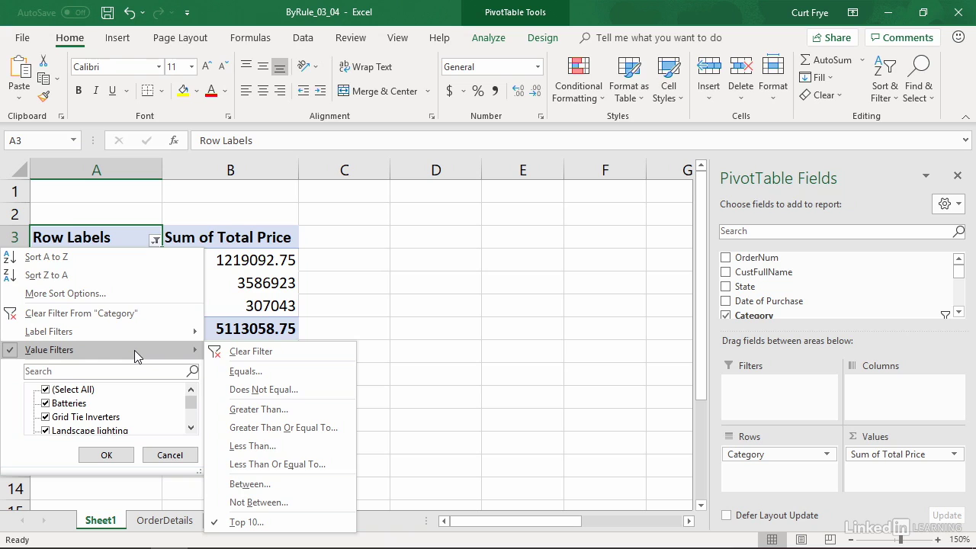
left_click(282, 521)
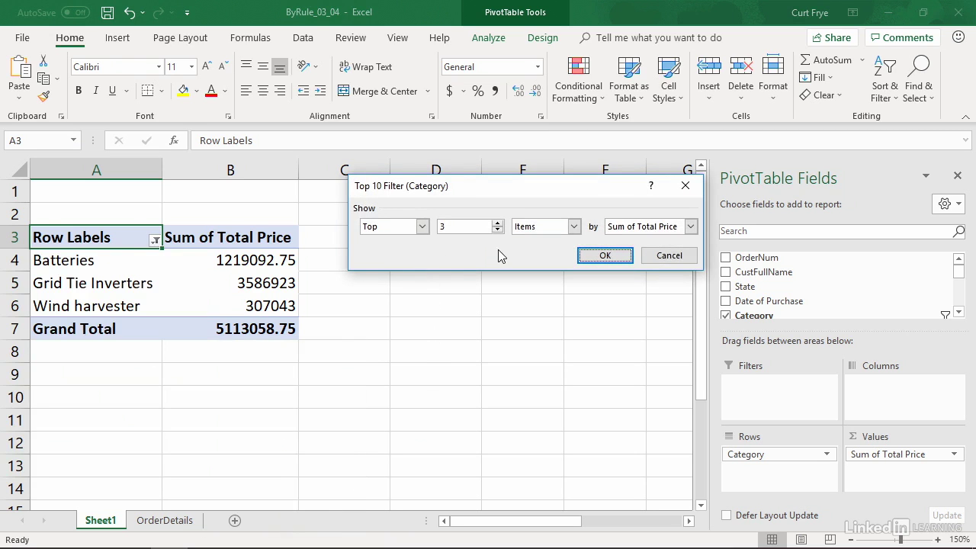
left_click(423, 227)
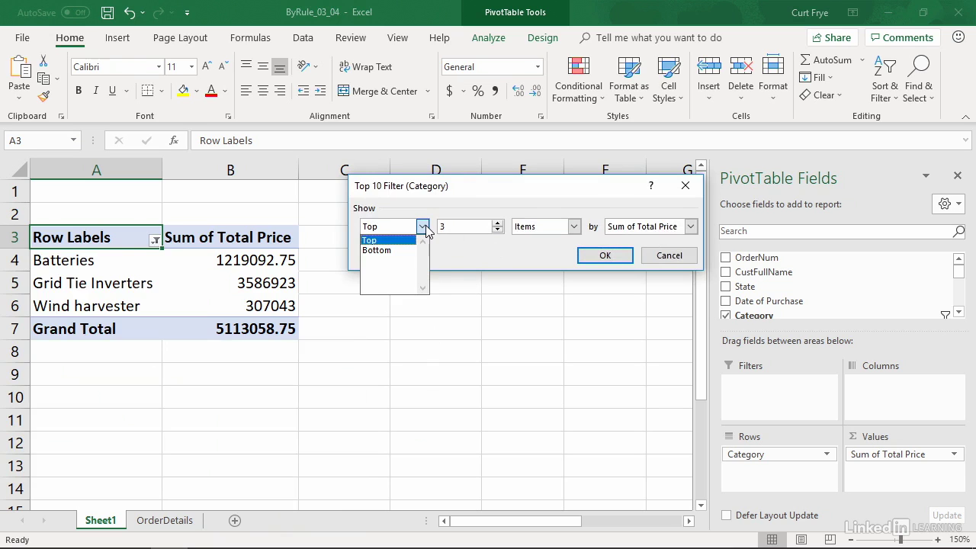
left_click(408, 250)
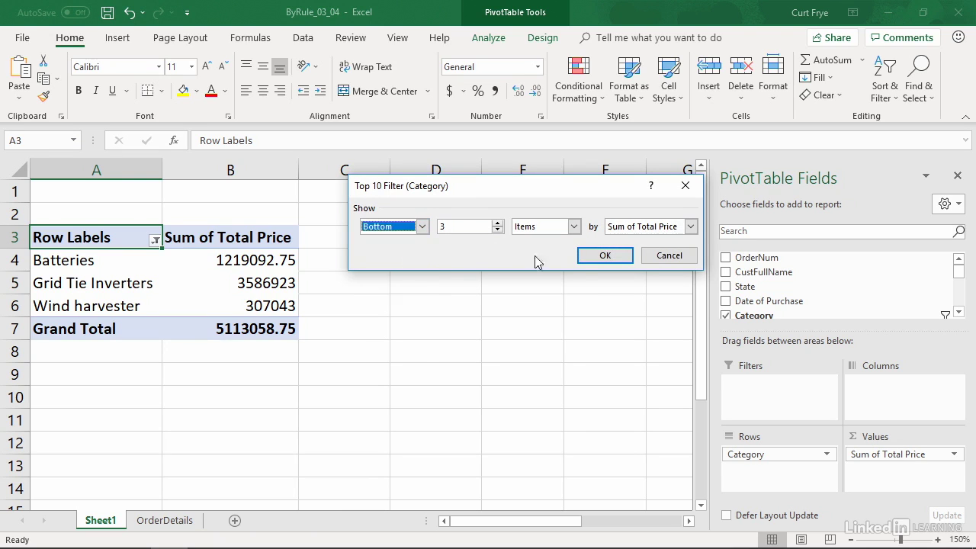
left_click(602, 256)
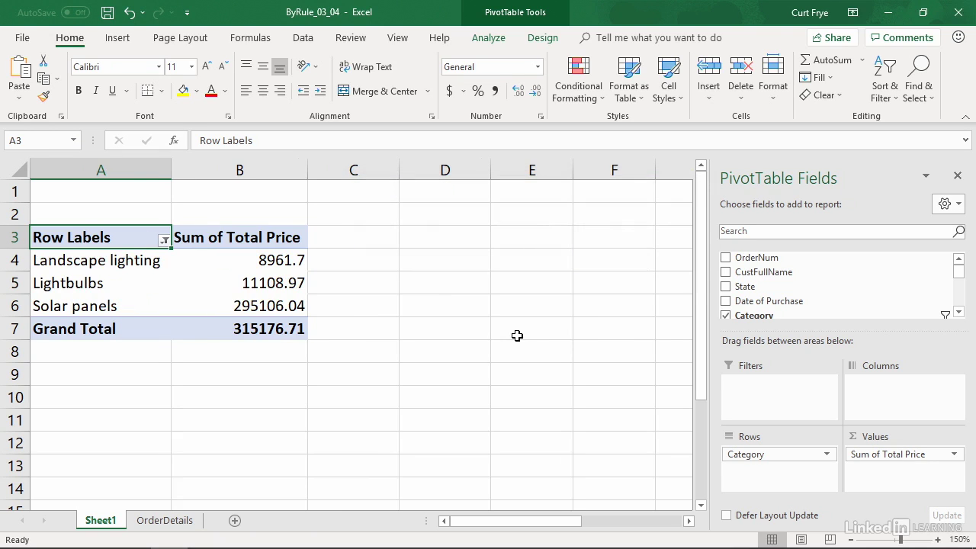